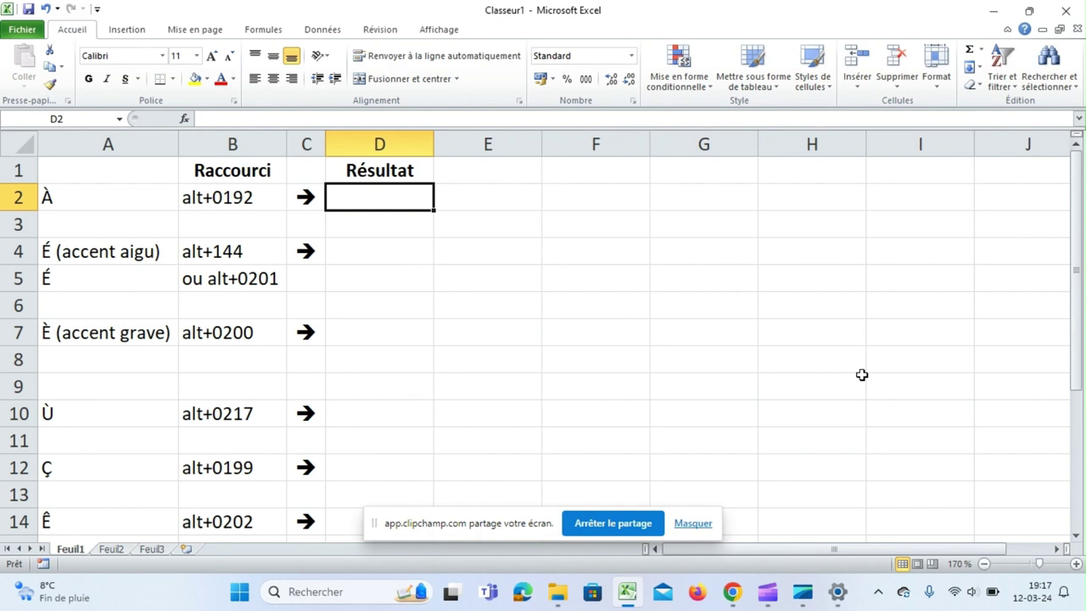
Check the reference À in A2 and enter À in D2 with Alt+0192.
left_click_drag(1080, 256, 1080, 256)
left_click(100, 205)
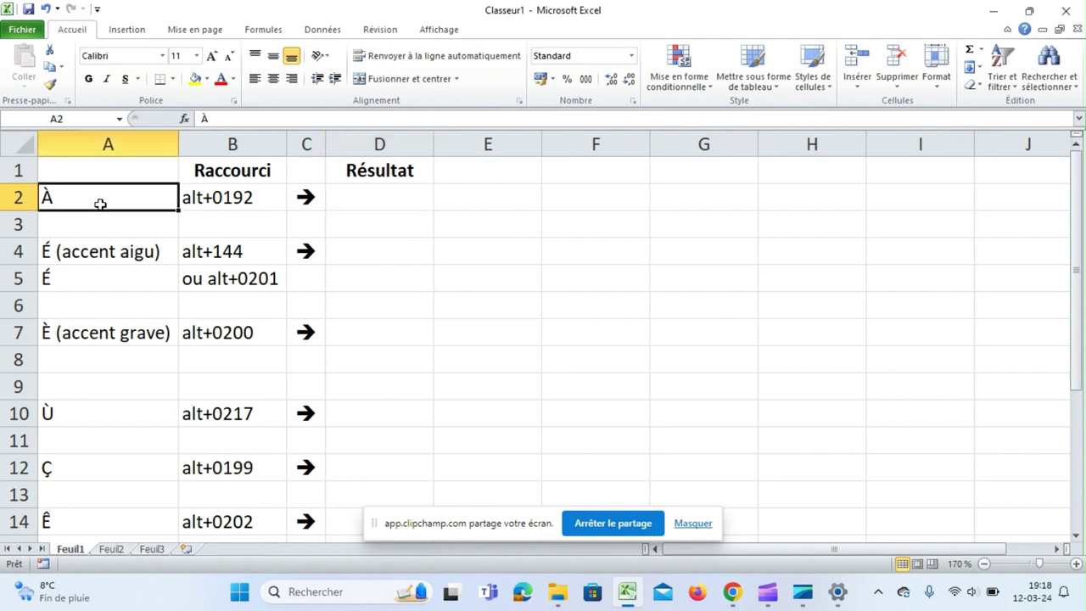
left_click(368, 203)
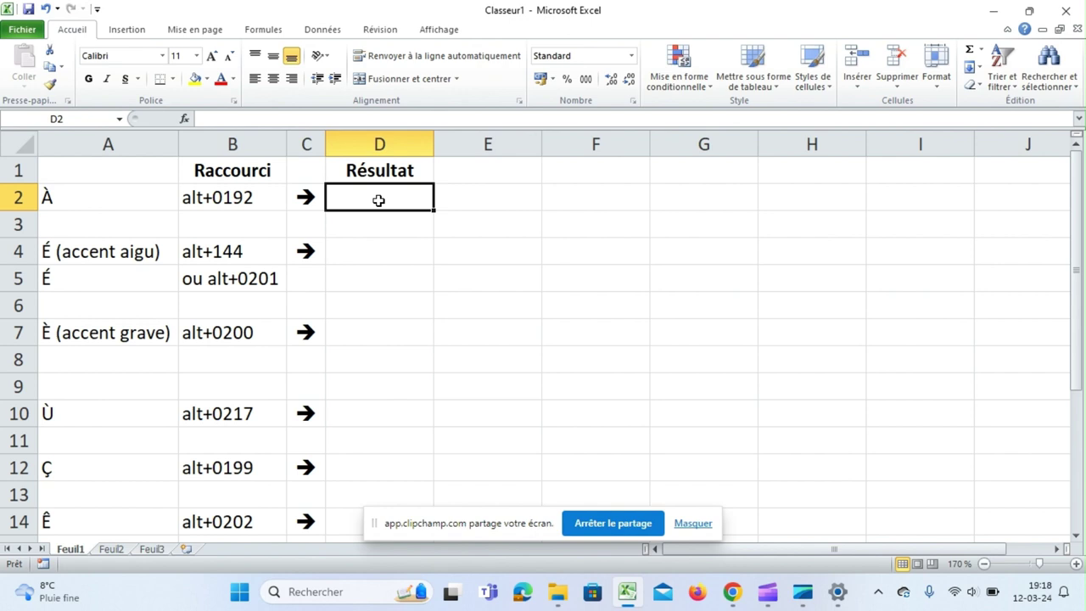
key("alt")
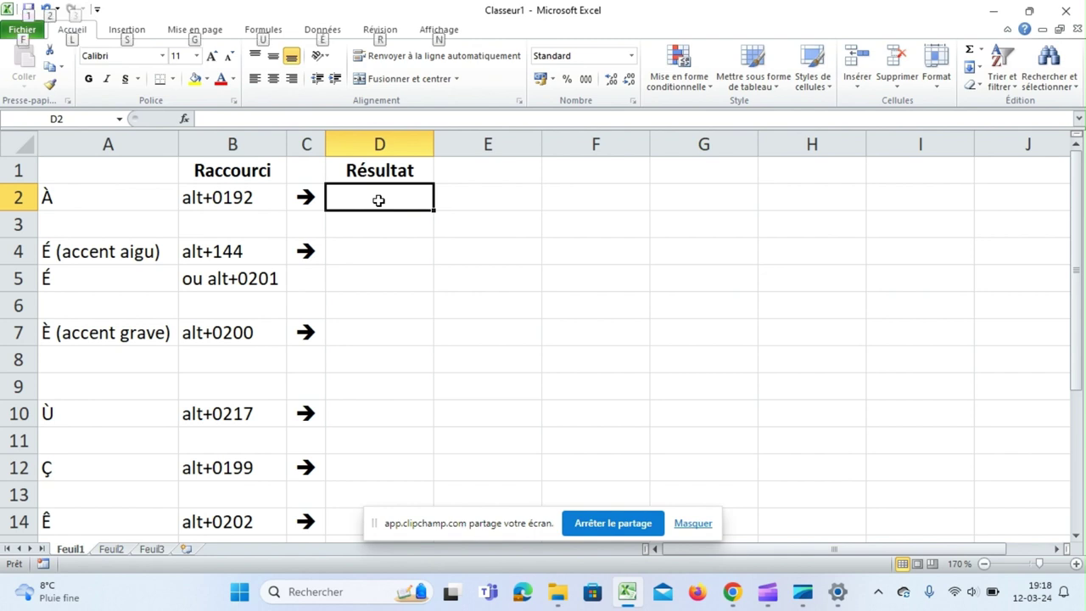
key("alt")
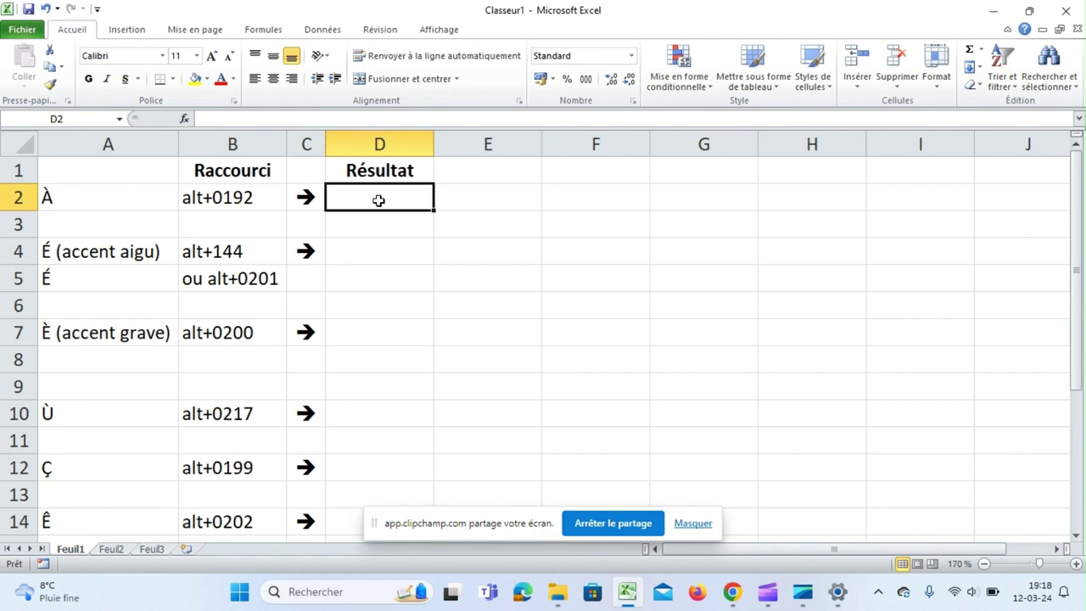
type("À")
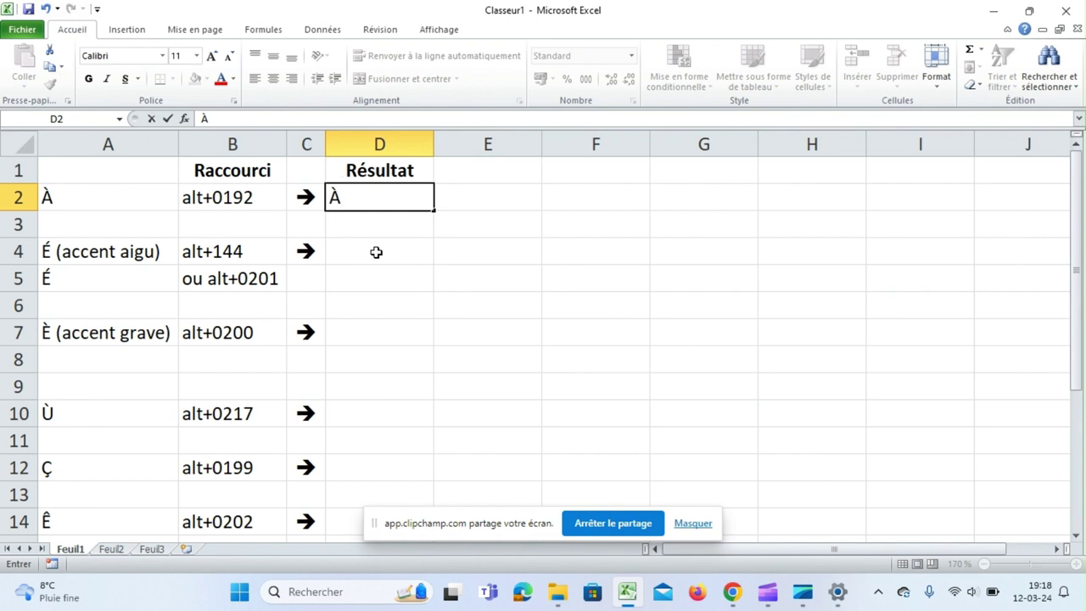
left_click(376, 252)
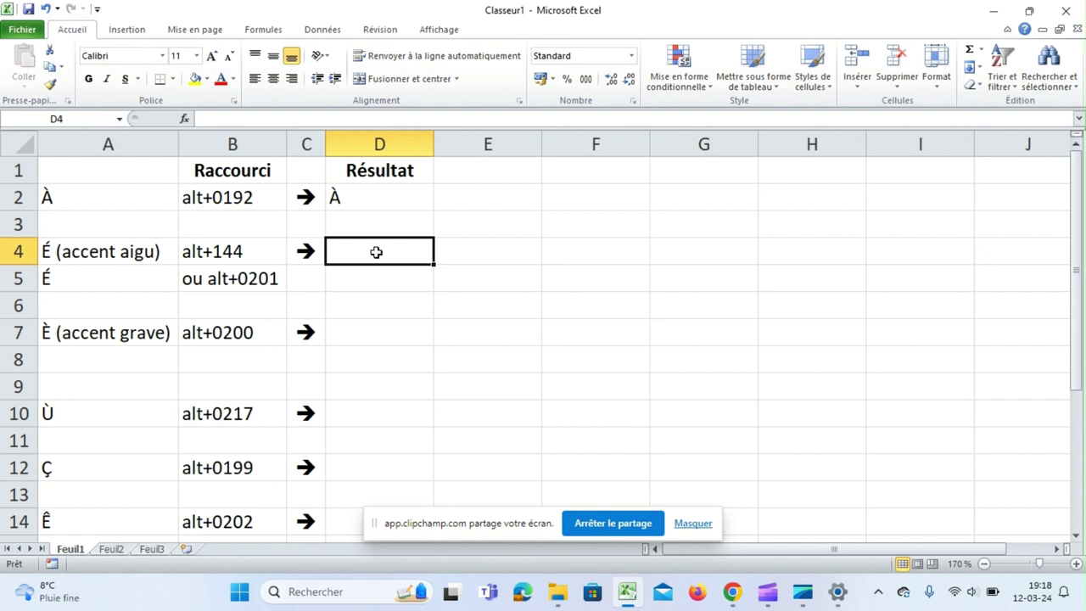
key("alt")
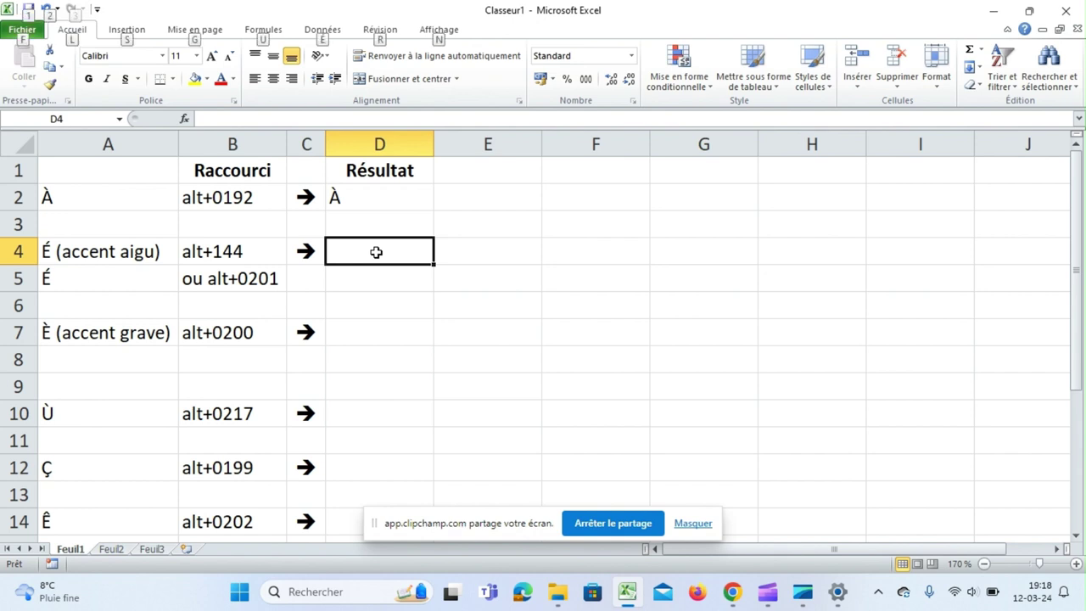
Enter É in D4 (Alt+144) and D5 (Alt+0201), then È in D7 (Alt+0200).
key("alt+1")
key("alt+4")
key("alt+4")
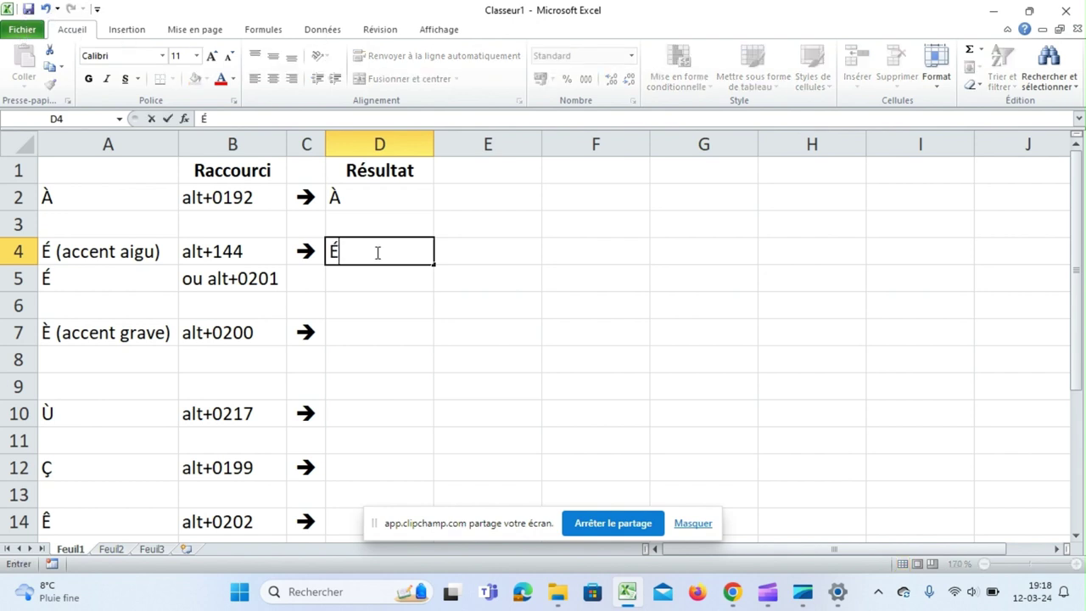
key("Return")
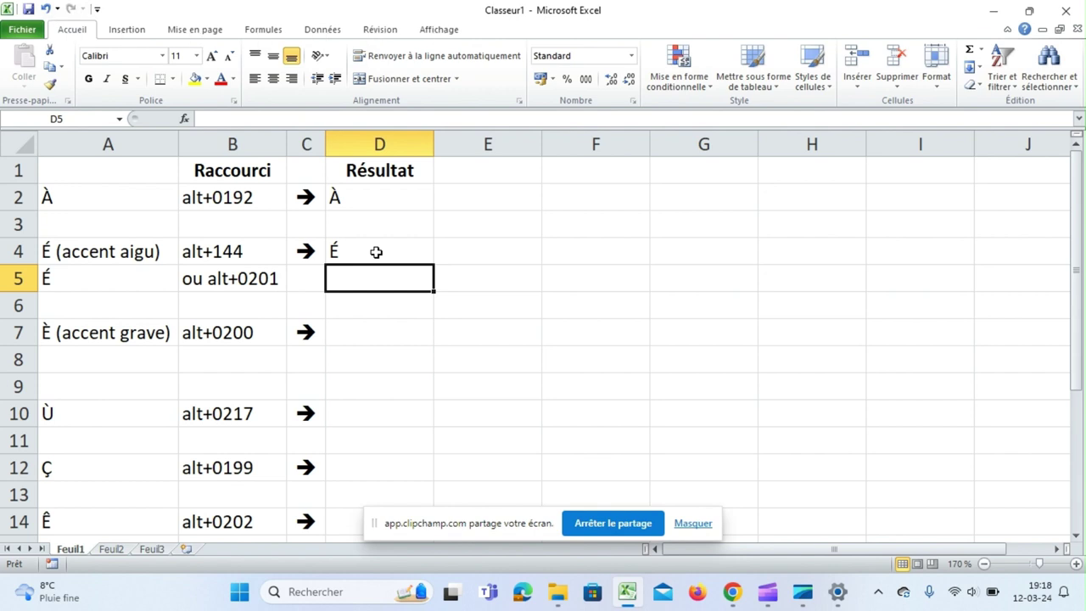
type("É")
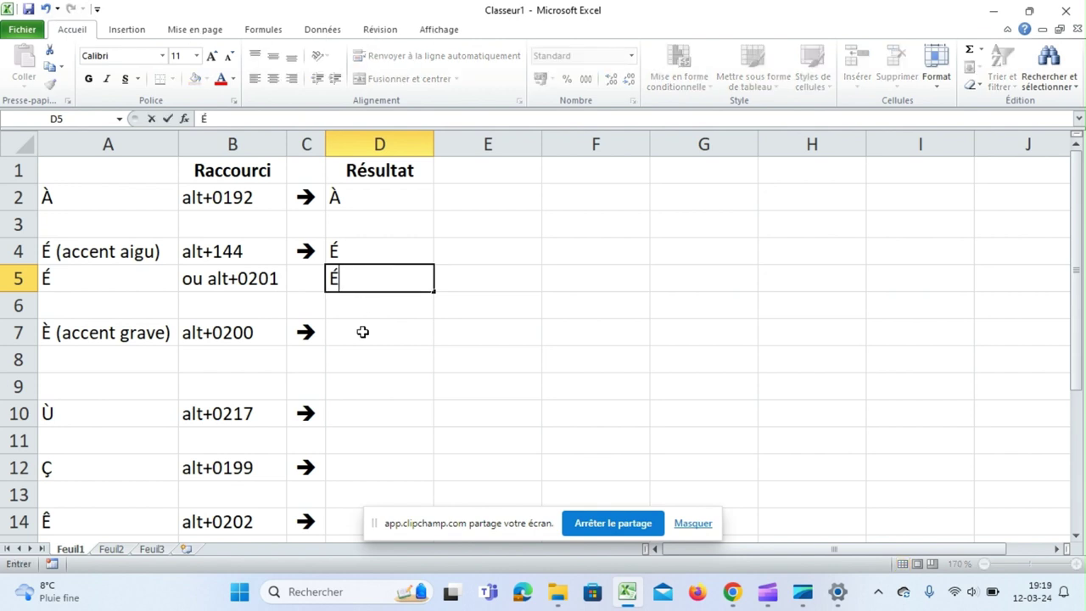
left_click(363, 332)
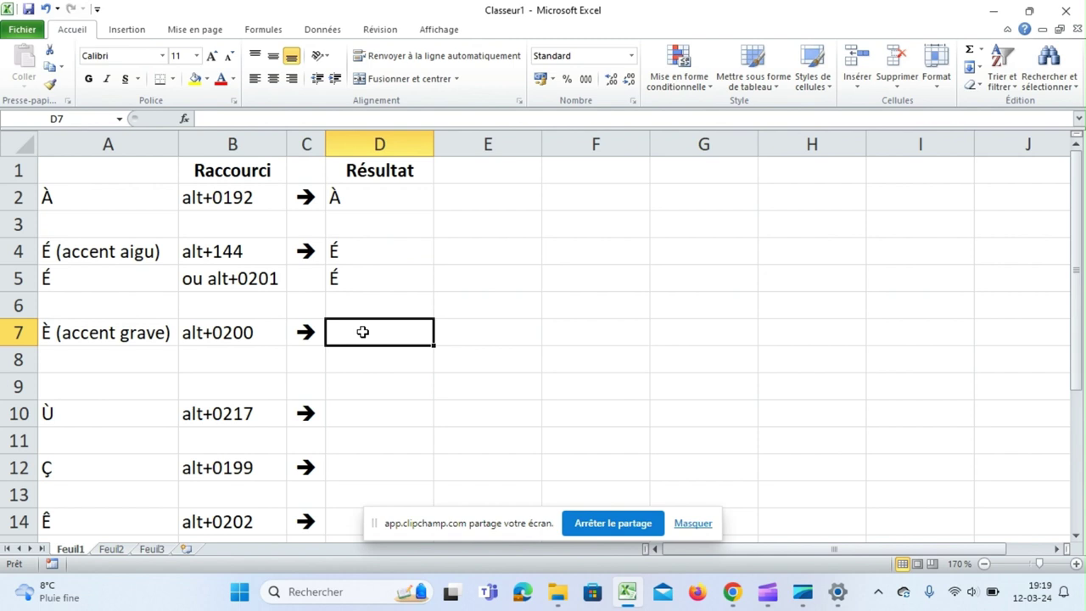
type("È")
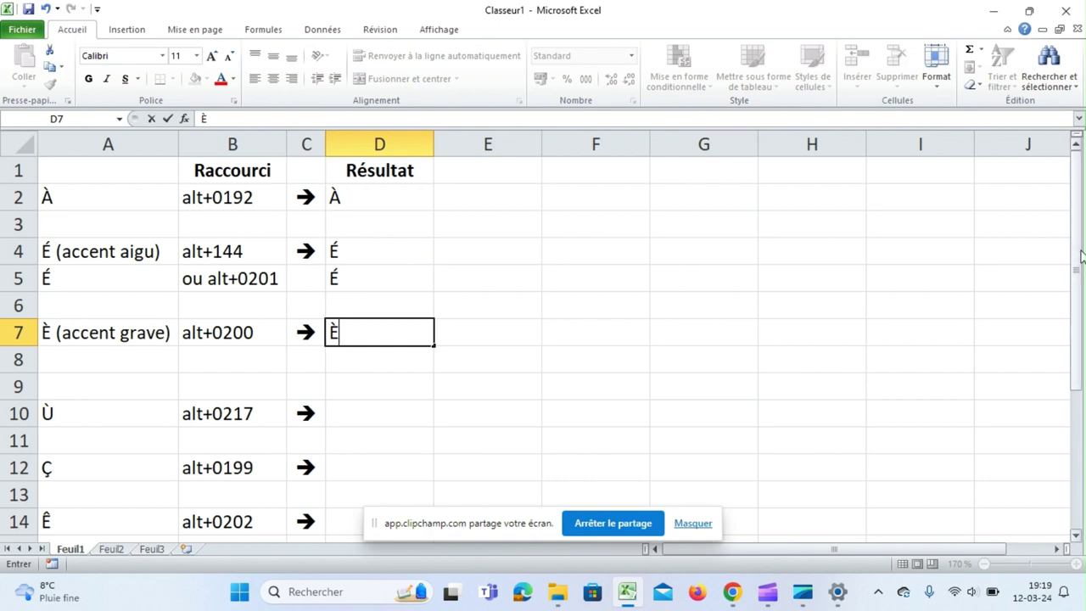
left_click_drag(1081, 257, 1082, 363)
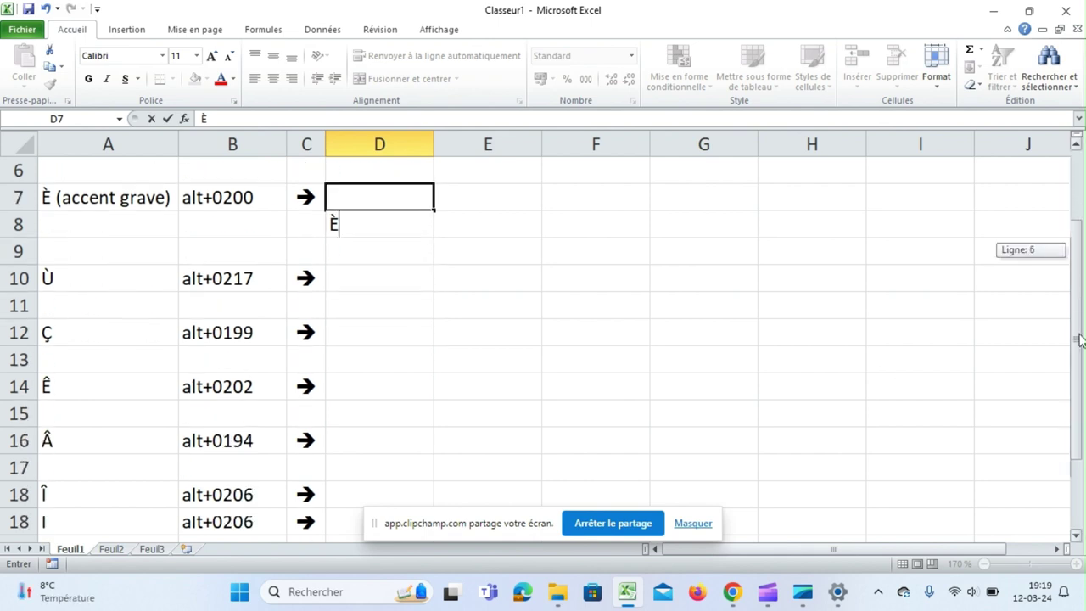
Commit È in D7 and enter Ù in D10 with Alt+0217.
left_click(365, 253)
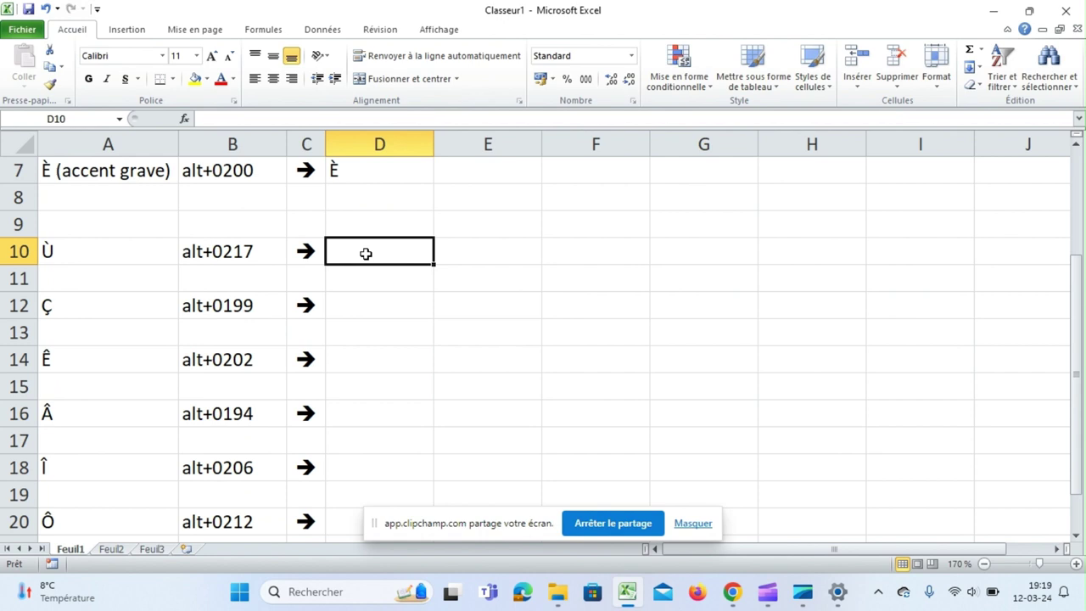
key("alt")
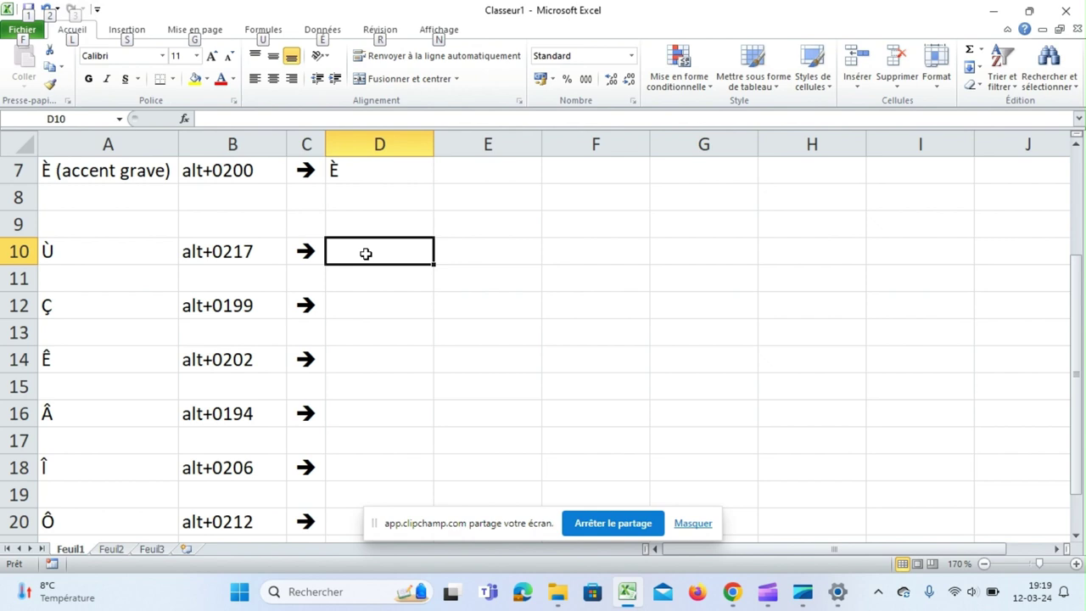
key("alt")
type("Ù")
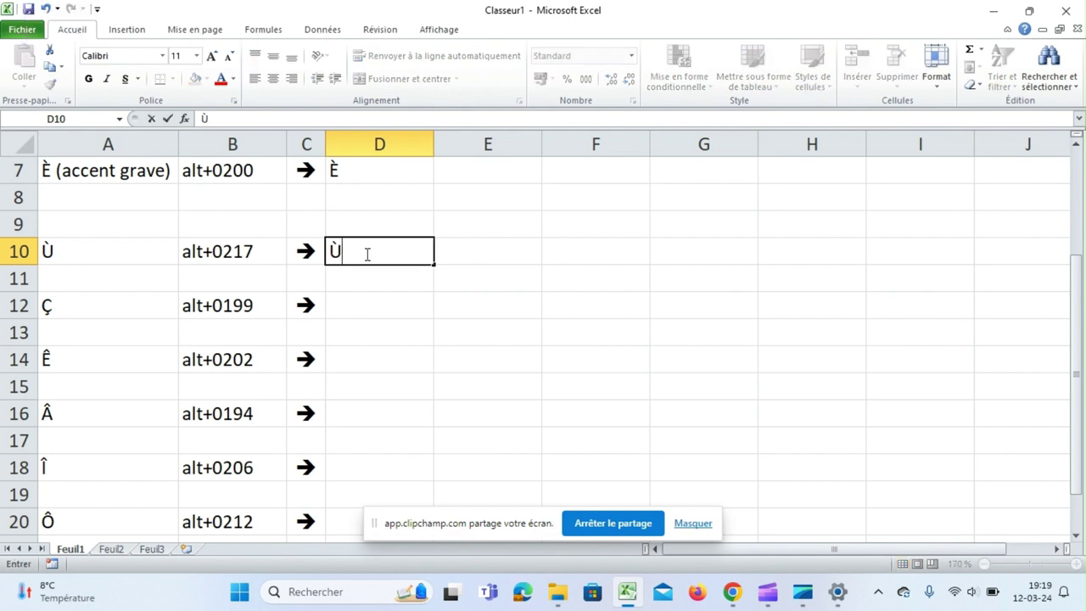
key("Return")
key("Return")
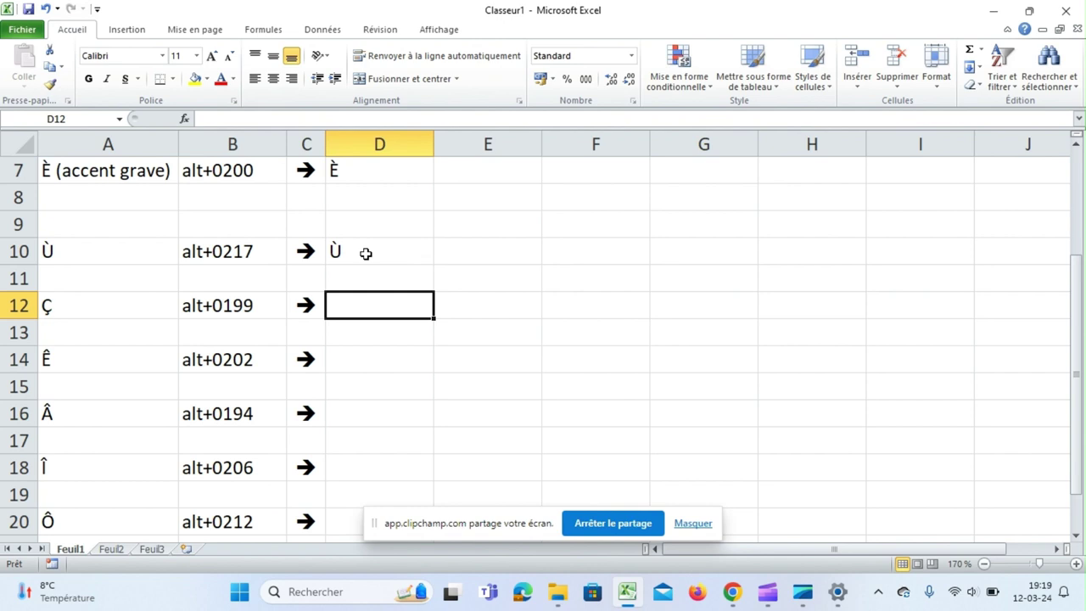
Enter Ç in D12, Ê in D14 and Â in D16 using Alt+0199, 0202, 0194.
type("Ç")
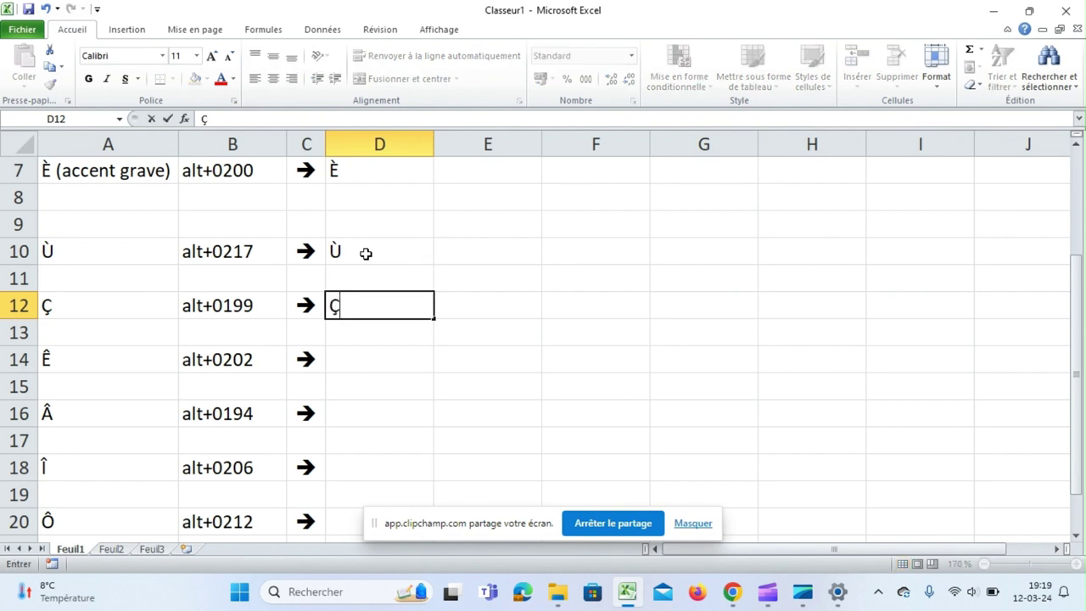
key("Return")
key("Return")
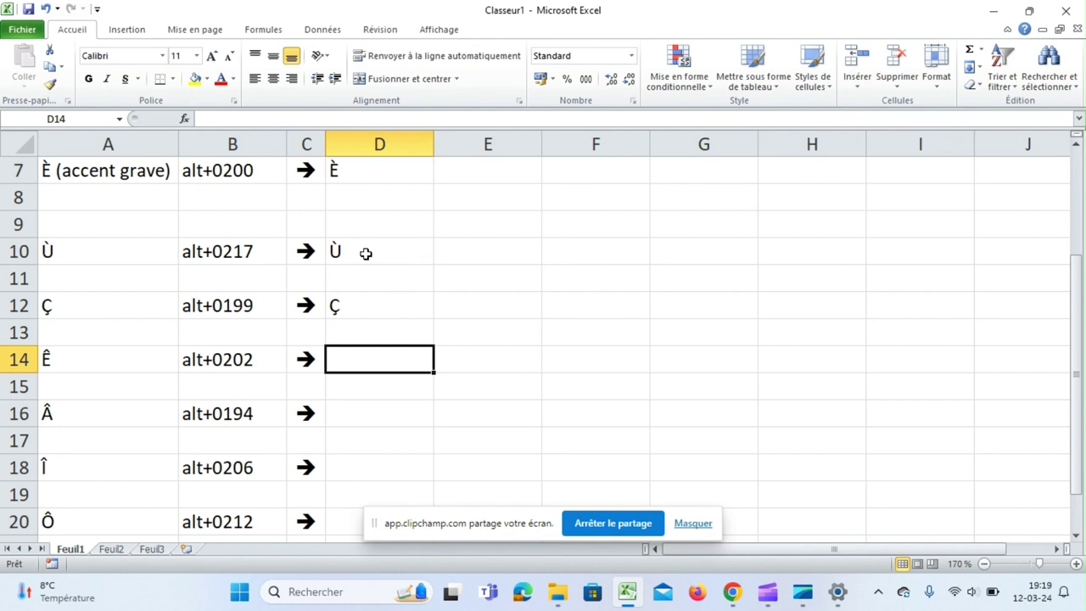
type("Ê")
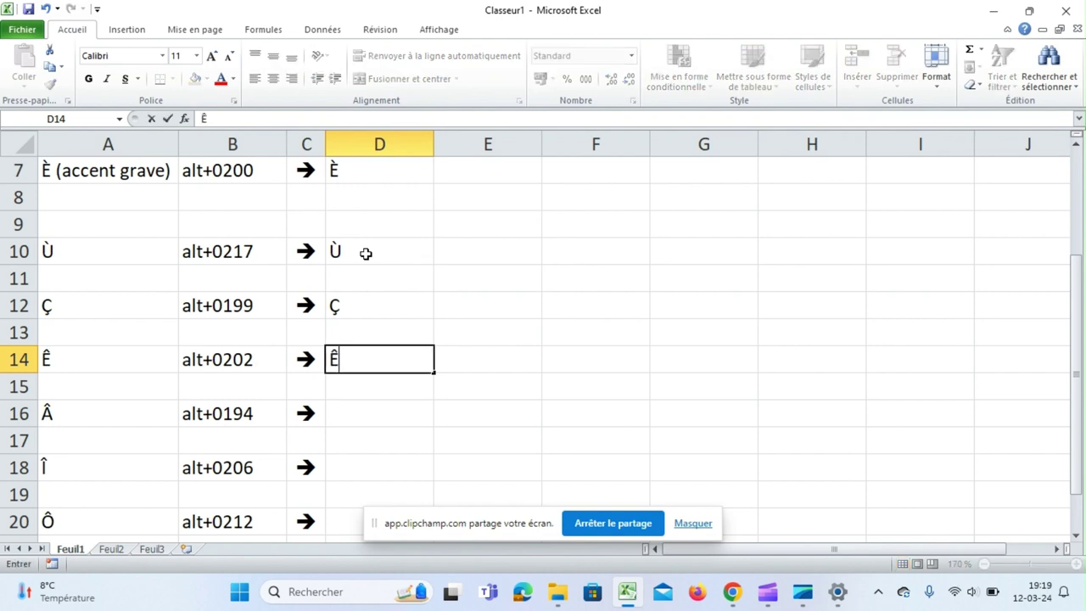
key("Return")
key("Return")
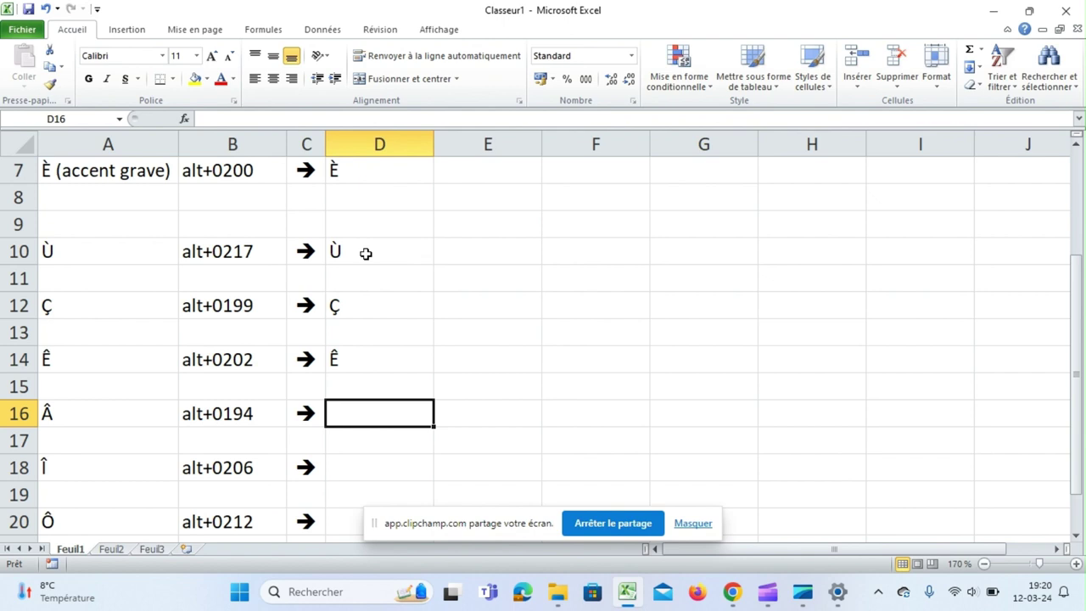
type("Â")
key("Return")
key("Return")
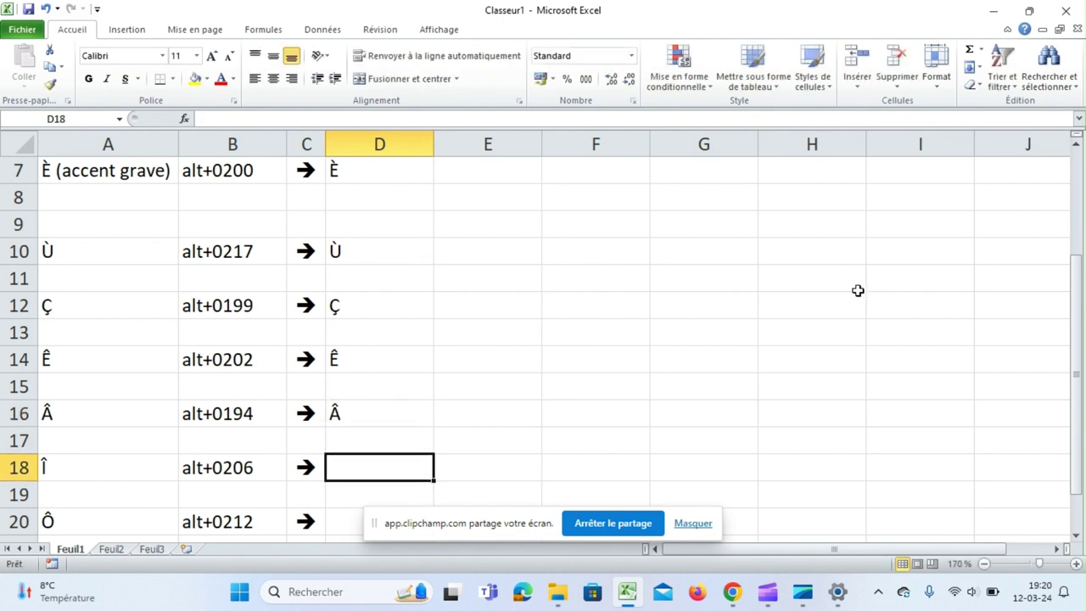
Enter Î in D18, Ô in D20 and Û in D22 with Alt+0206, 0212, 0219.
left_click_drag(1076, 335, 1075, 425)
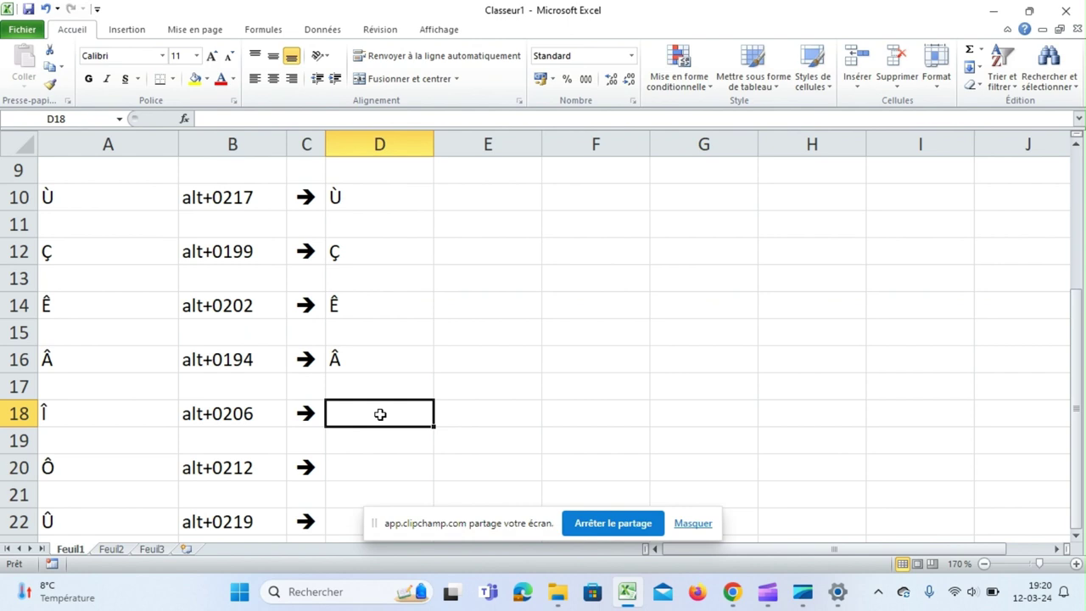
type("Î")
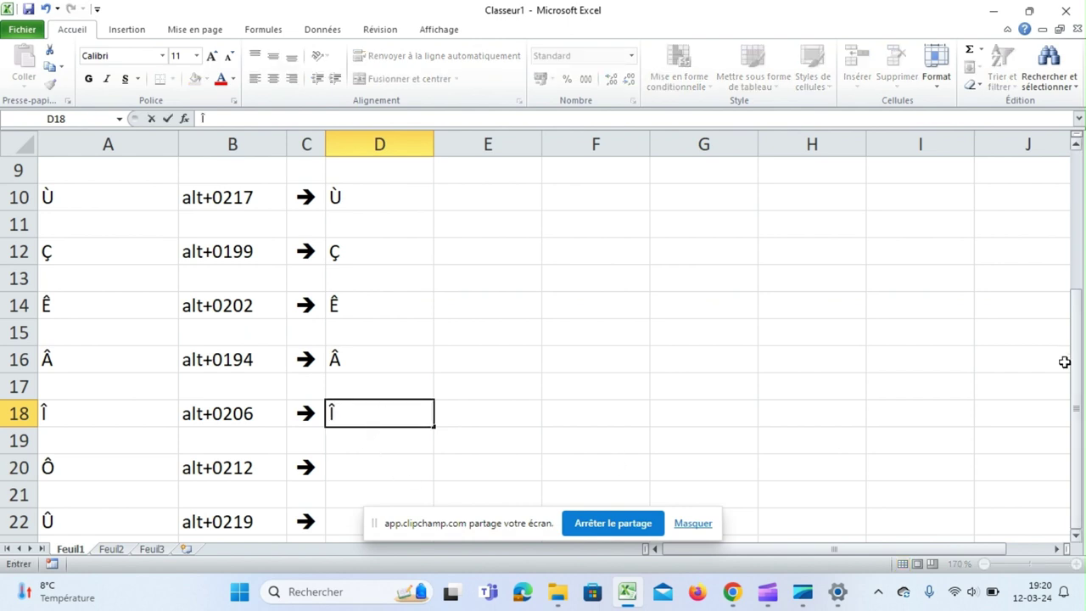
left_click(1076, 537)
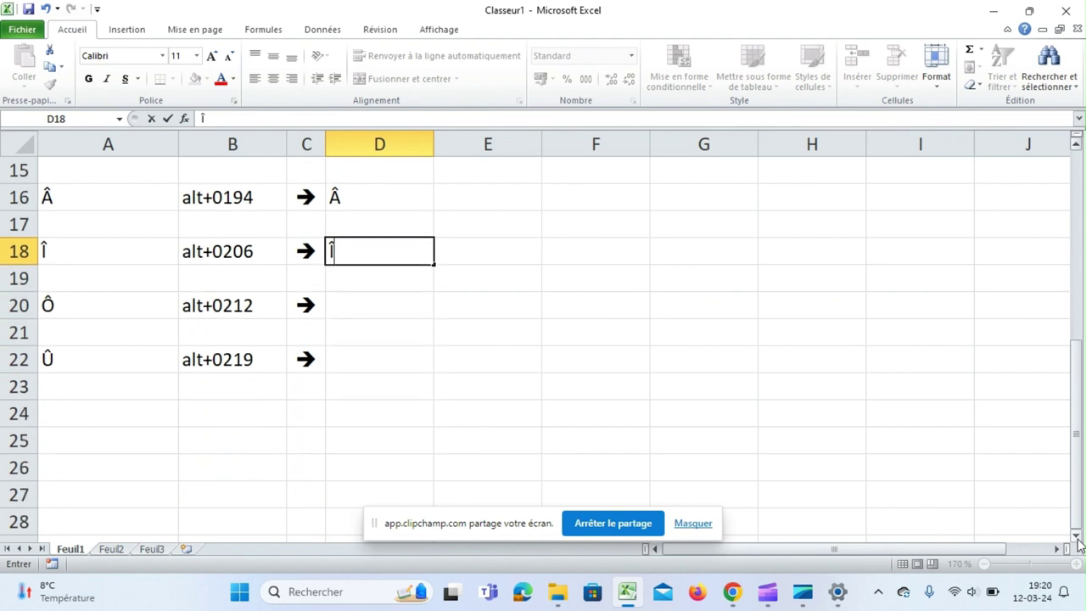
left_click(399, 275)
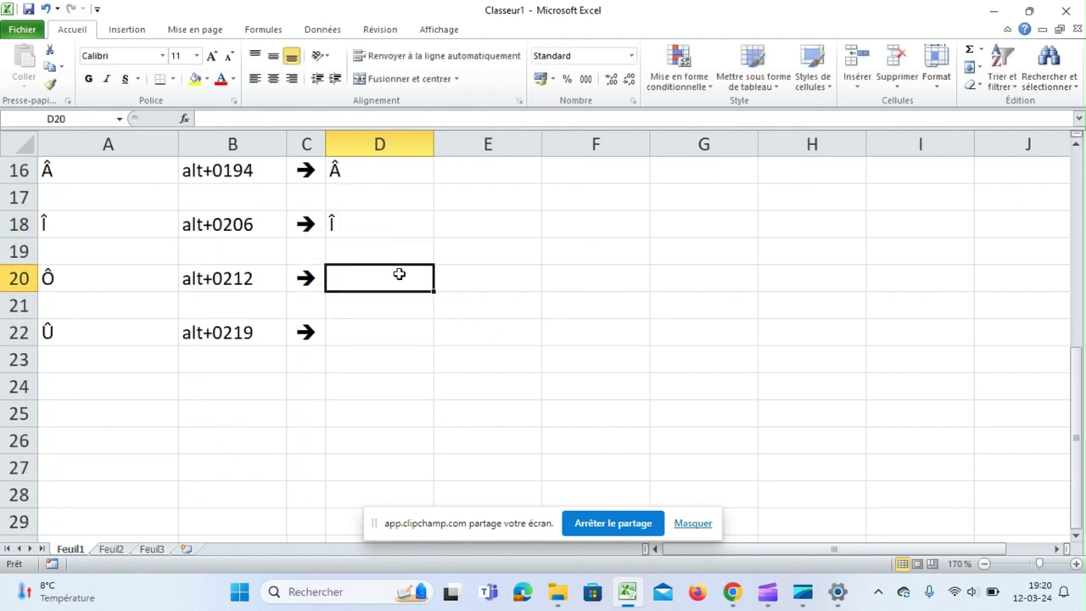
type("Ô")
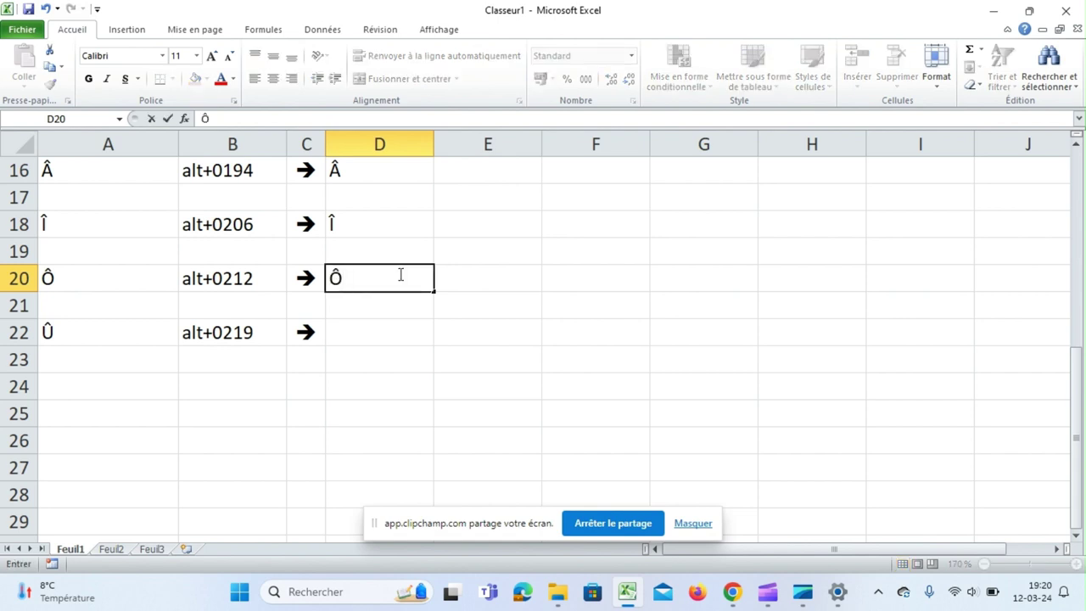
key("Return")
key("Return")
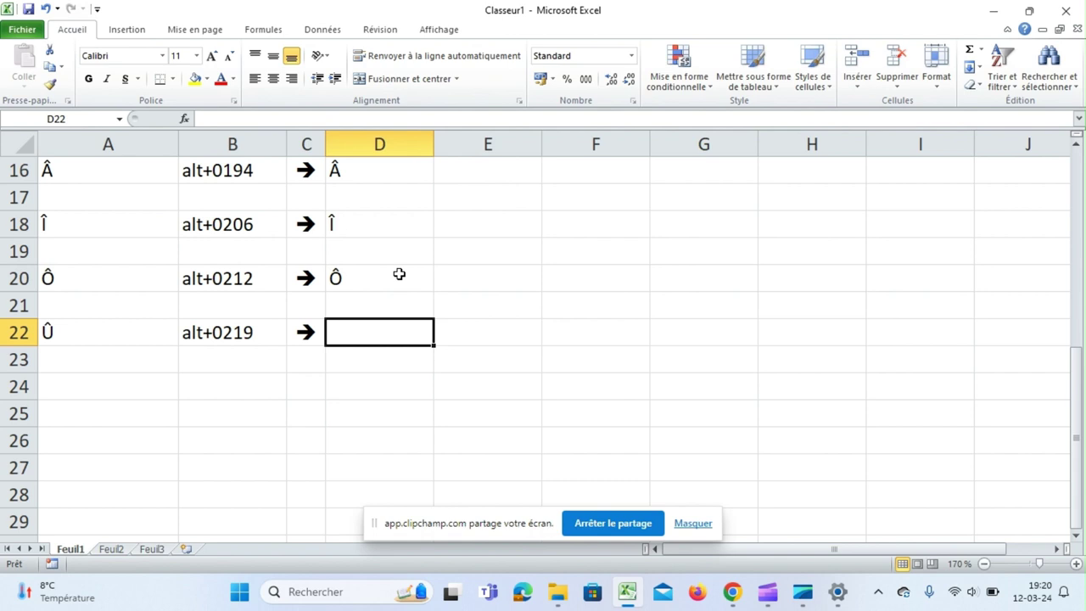
type("Û")
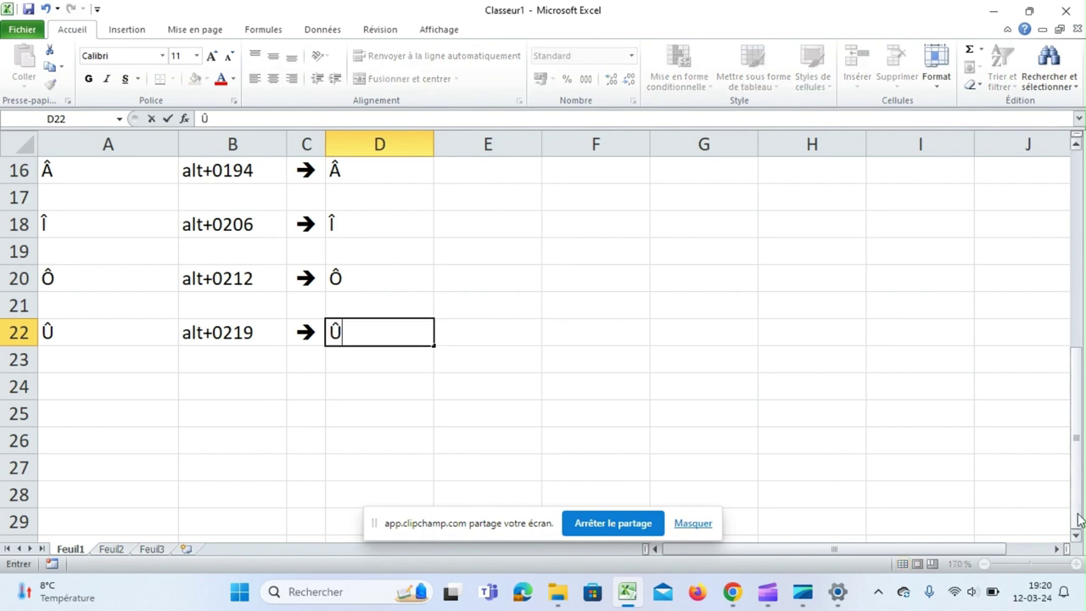
left_click_drag(1081, 526, 1078, 322)
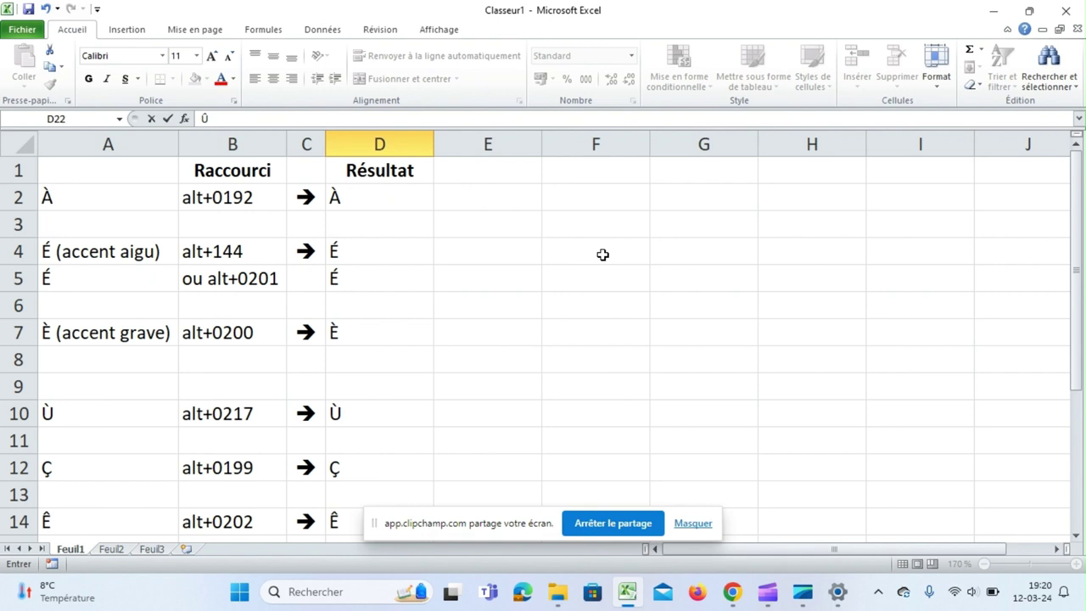
Click empty cell F4 to commit the Û in D22.
left_click(602, 255)
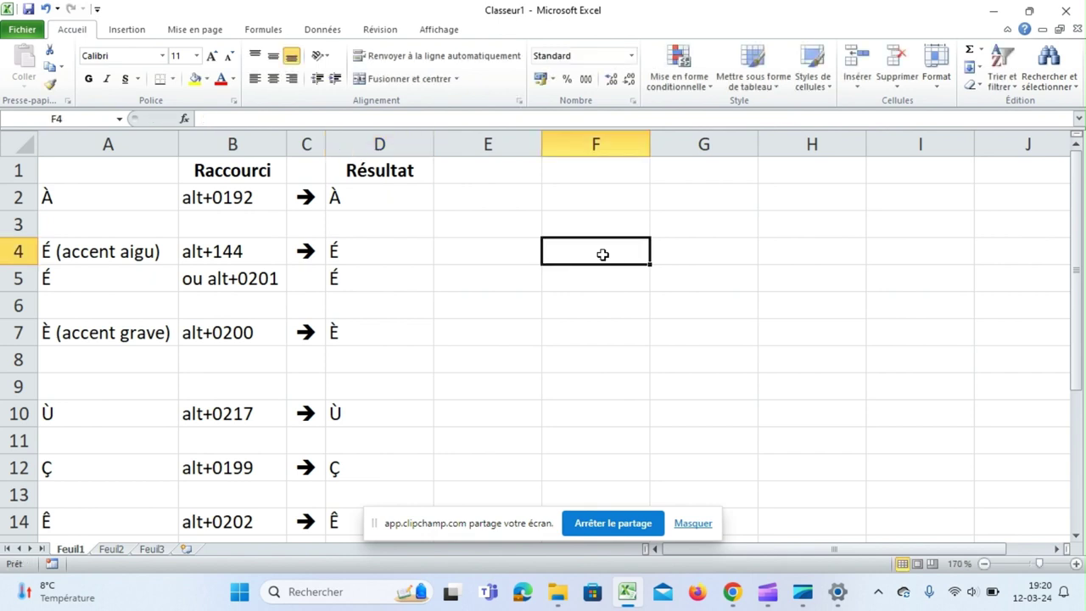